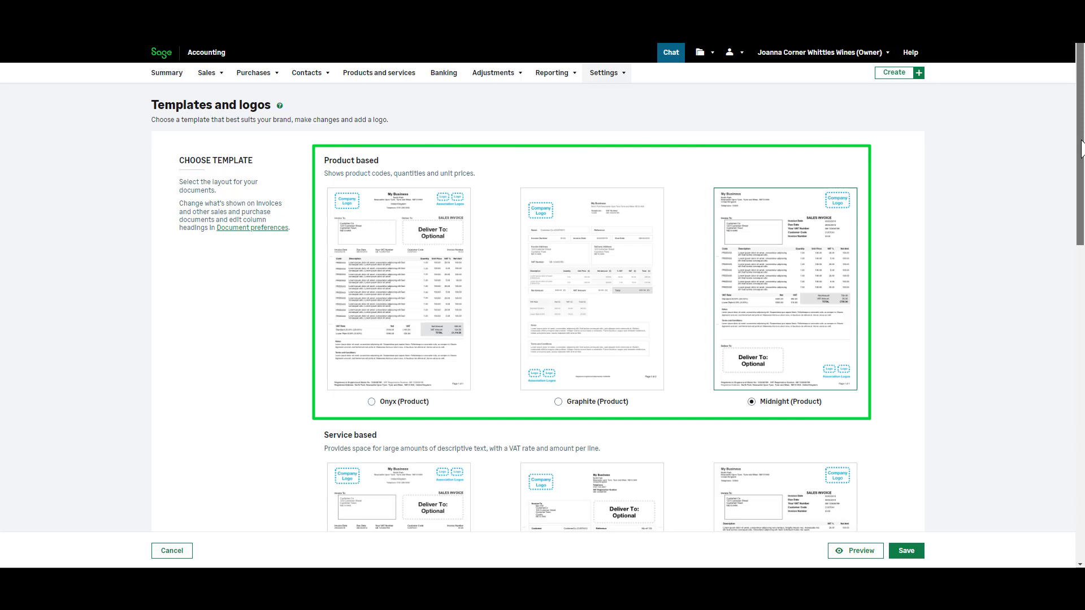
# Scroll past the template choices and expand 'Can't find your template?' to show the older templates
pyautogui.moveTo(1082, 148); pyautogui.dragTo(1082, 277)
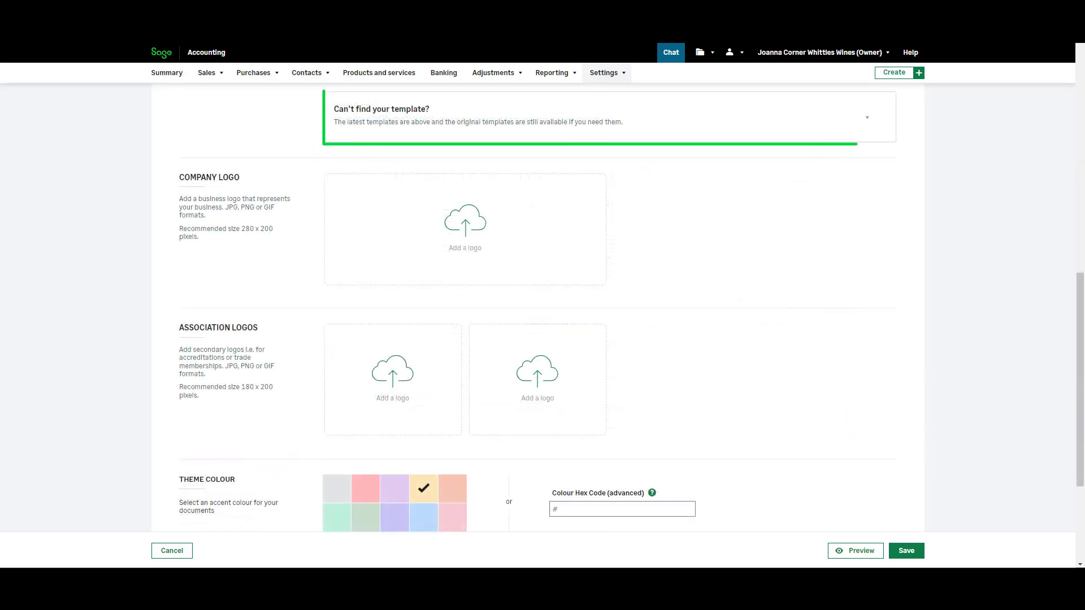
pyautogui.click(866, 118)
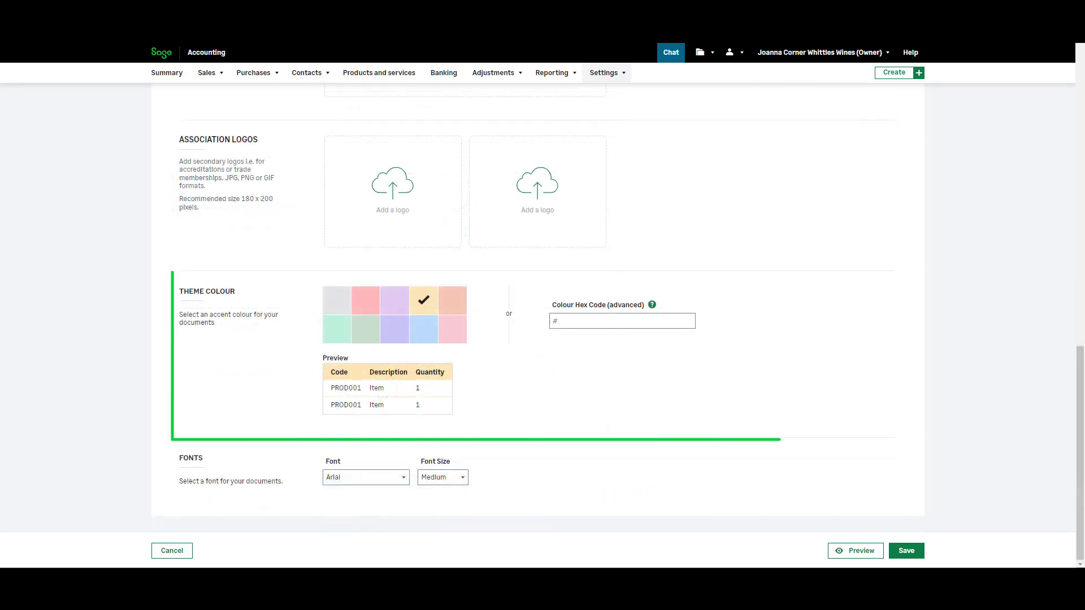
# Set the document accent colour to #3556dc, with Helvetica font at Small size
pyautogui.click(452, 328)
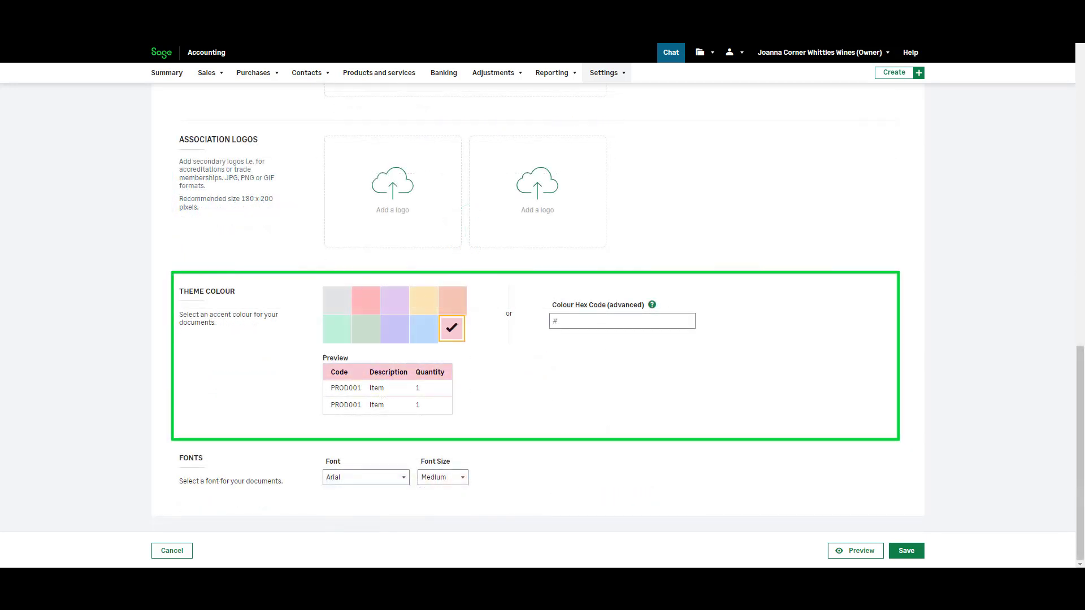
pyautogui.click(621, 321)
pyautogui.write('#3556dc')
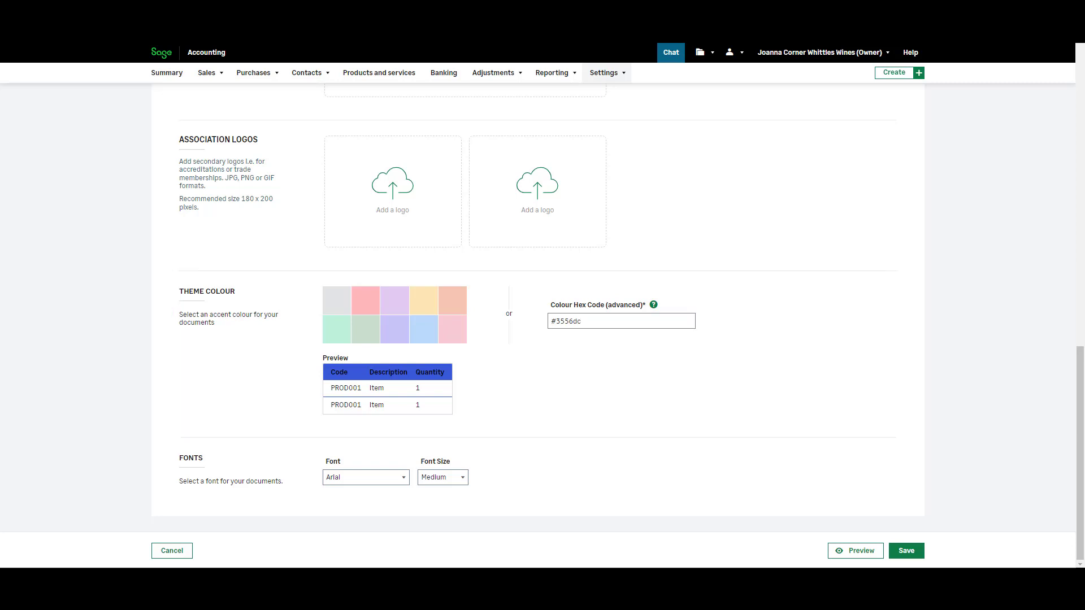
pyautogui.hotkey('alt', 'Down')
pyautogui.press('Down')
pyautogui.press('Return')
pyautogui.press('Tab')
pyautogui.hotkey('alt', 'Down')
pyautogui.press('Up')
pyautogui.press('Return')
pyautogui.press('Return')
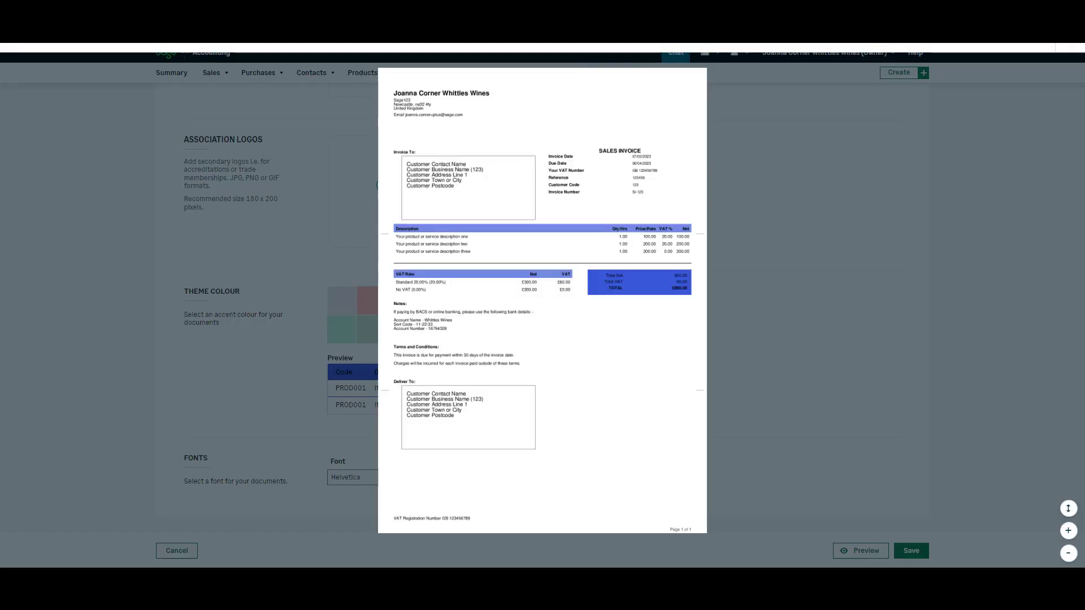
# Close the sales invoice preview, save the colour and font changes, and acknowledge the notice
pyautogui.press('Escape')
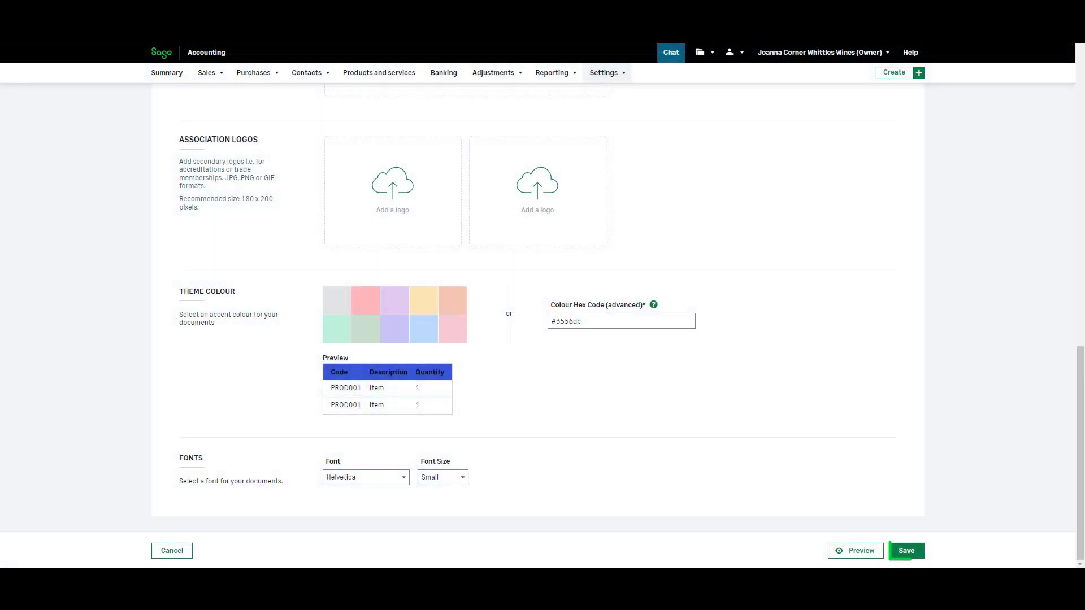
pyautogui.press('Return')
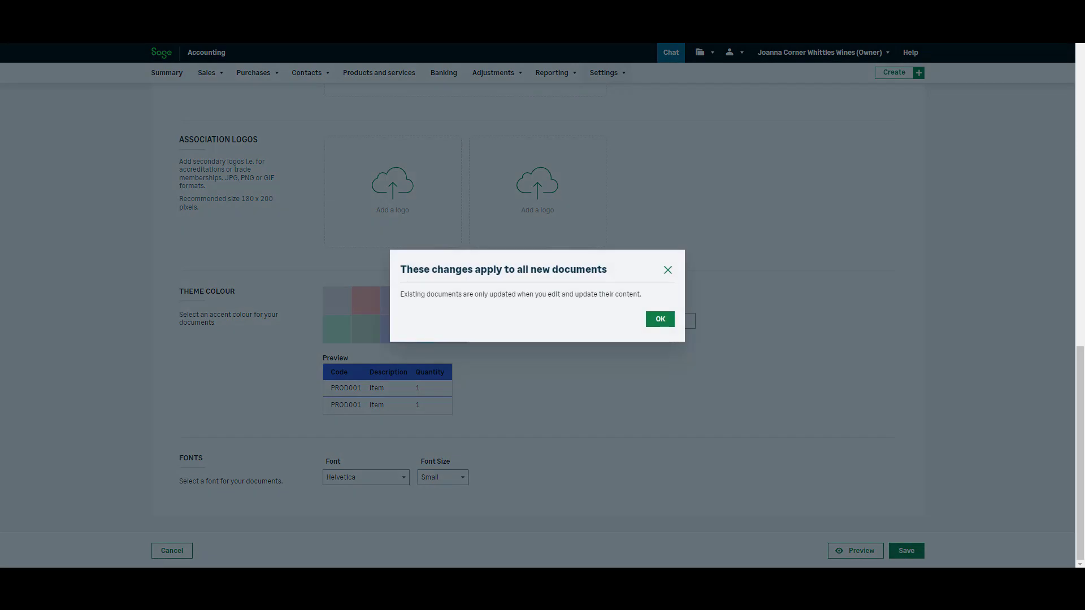
pyautogui.press('Return')
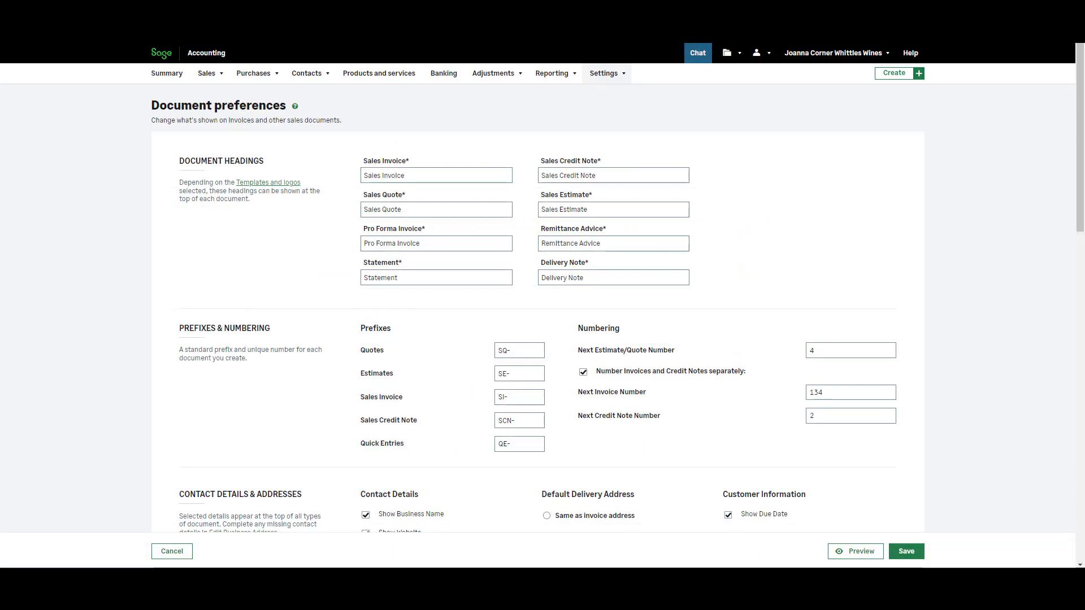
# Replace the Sales Invoice document heading text with 'Bill of sale'
pyautogui.click(436, 175)
pyautogui.hotkey('ctrl', 'a')
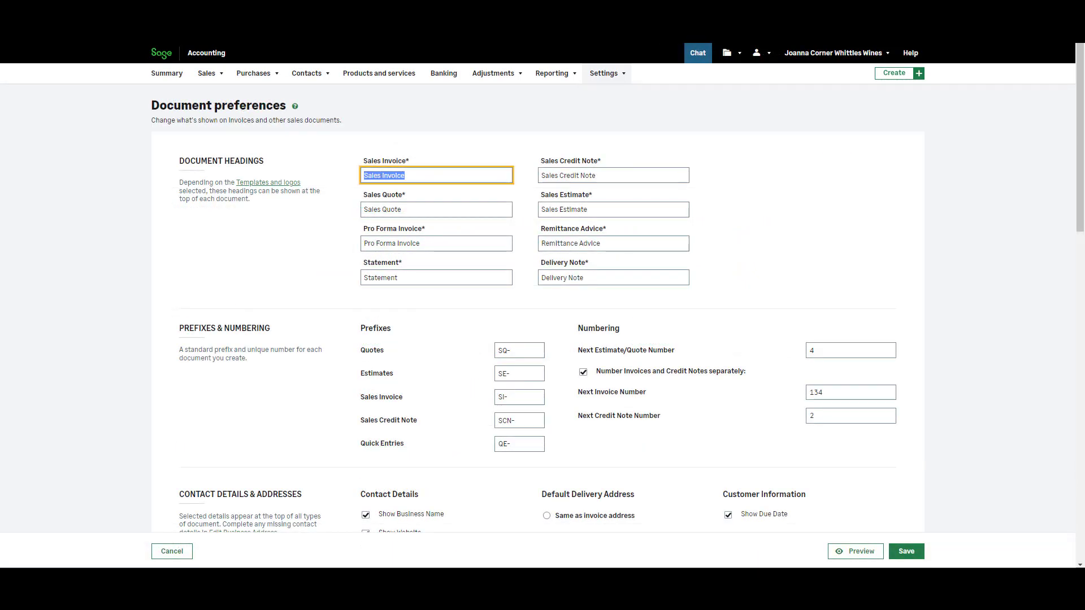
pyautogui.write('Bill of sale')
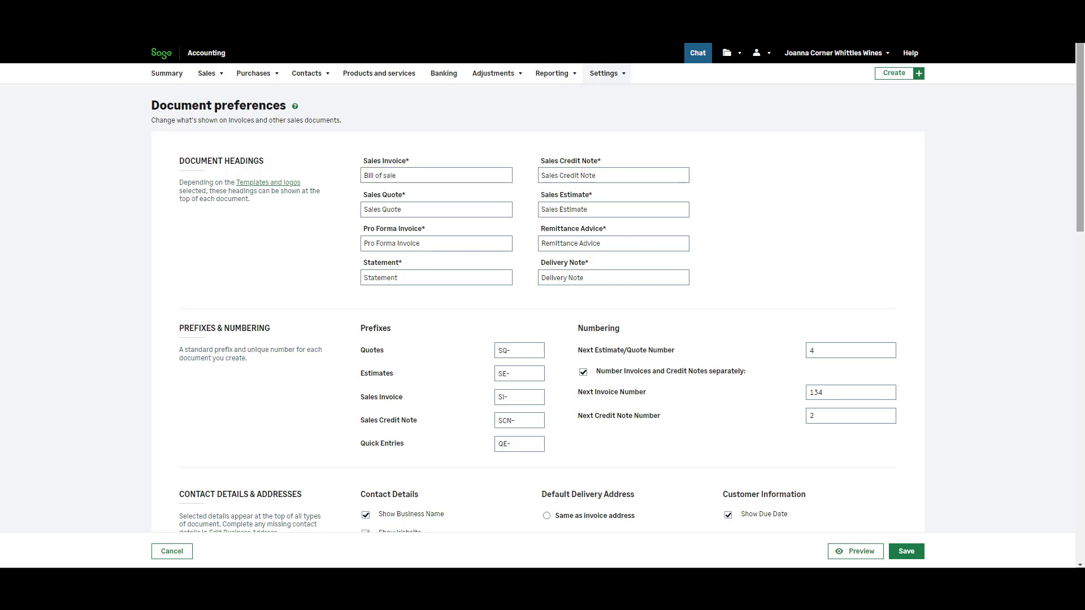
# Clear the SI- sales invoice prefix and change the next invoice number from 134 to 135
pyautogui.scroll(-2, 536, 305)
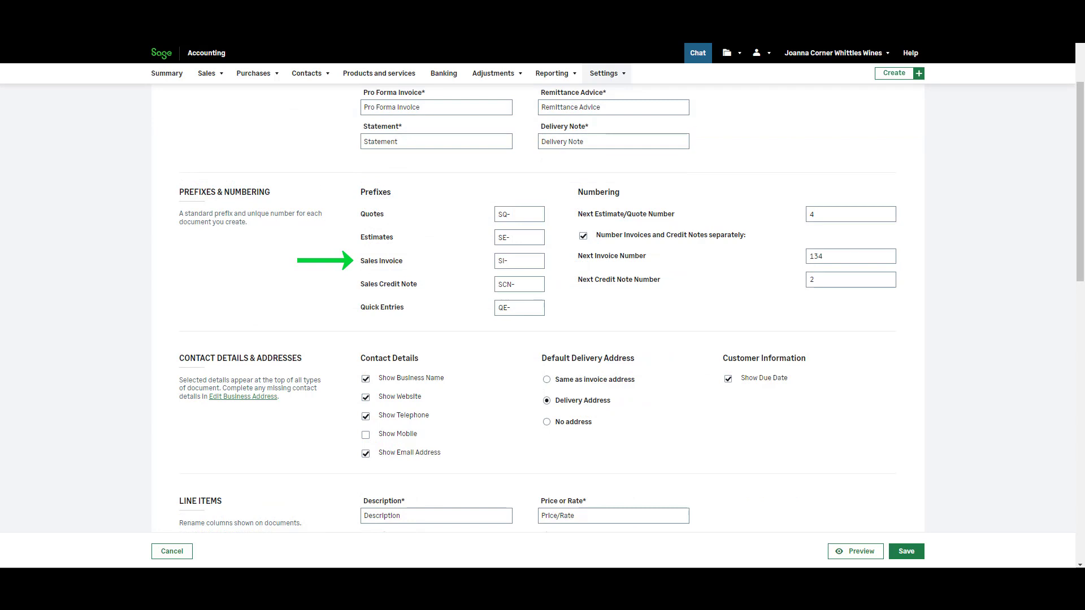
pyautogui.click(520, 261)
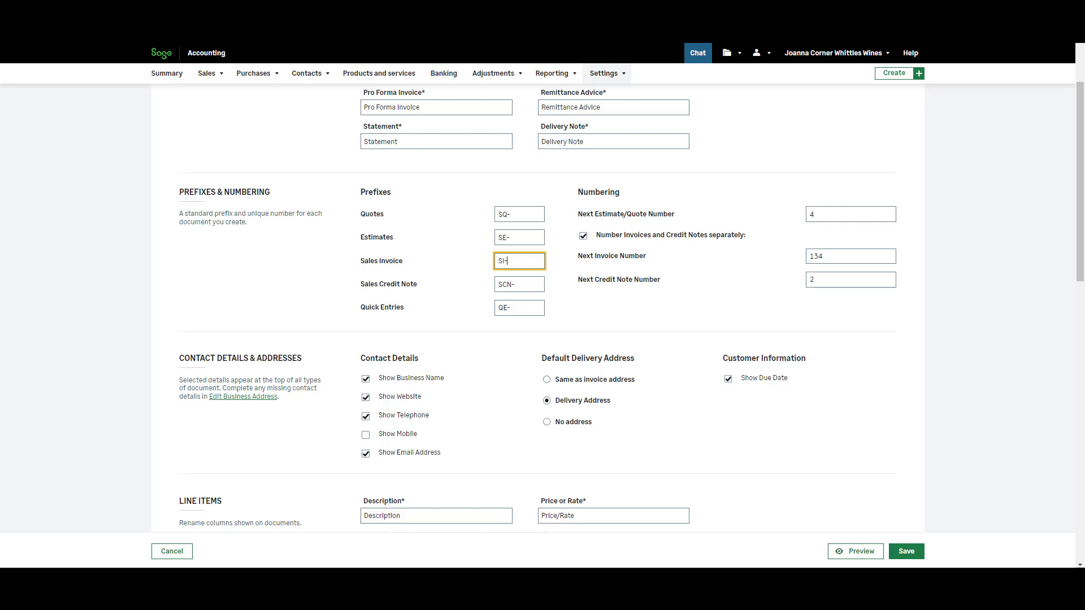
pyautogui.press('BackSpace')
pyautogui.press('BackSpace')
pyautogui.press('BackSpace')
pyautogui.click(825, 256)
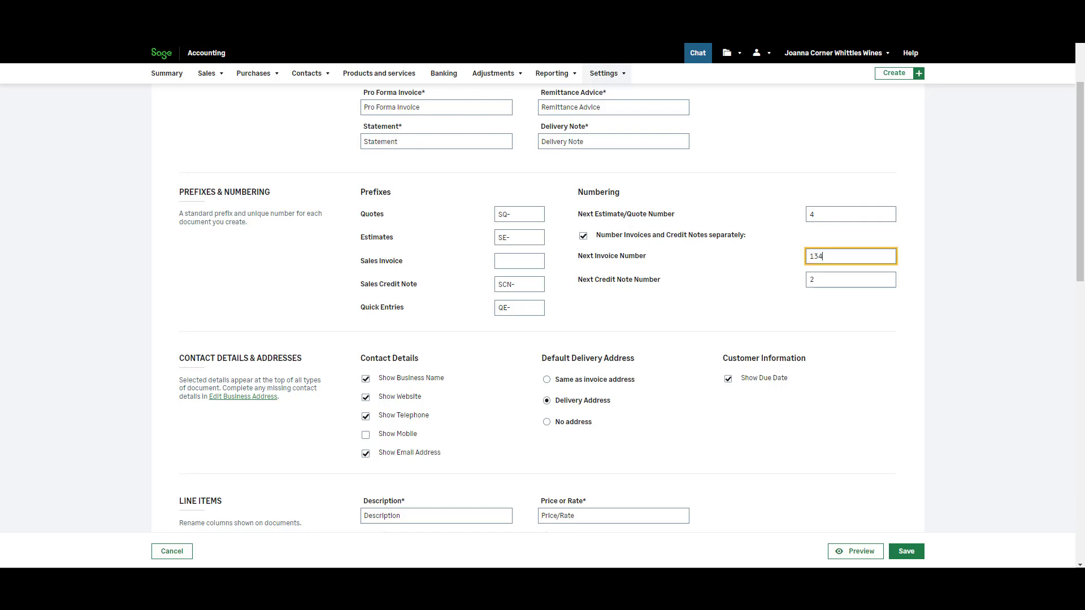
pyautogui.press('BackSpace')
pyautogui.write('5')
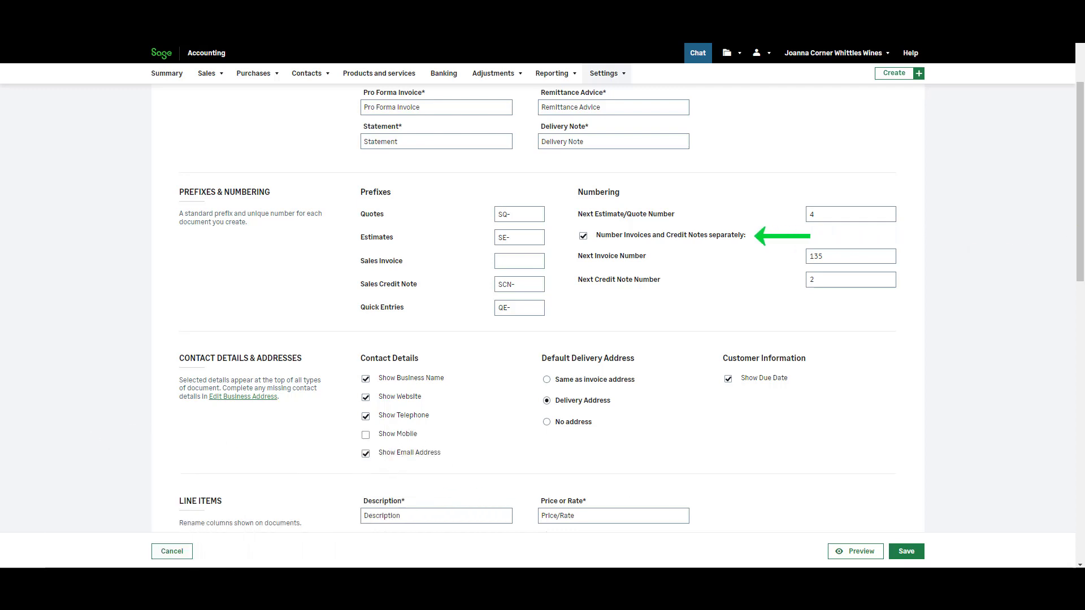
# Untick separate invoice/credit note numbering and Show Mobile, and select the Delivery Address option
pyautogui.click(583, 236)
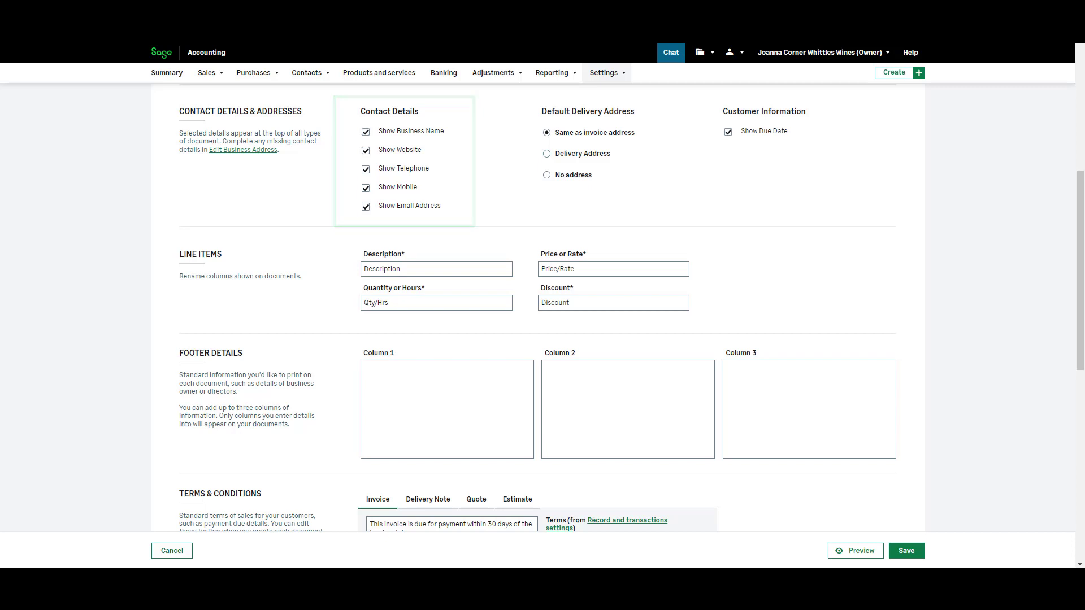
pyautogui.click(366, 188)
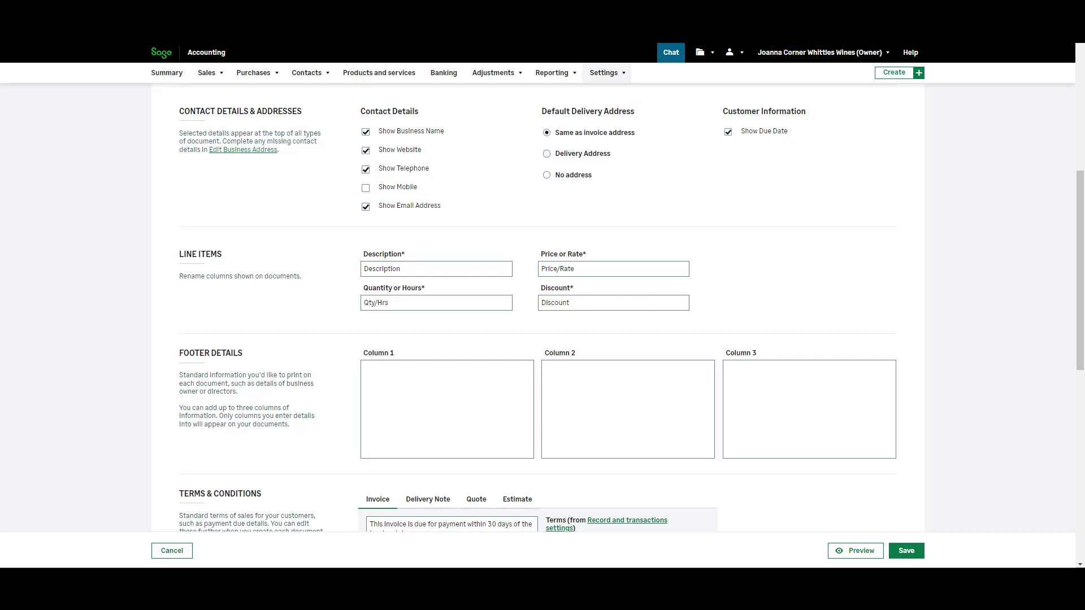
pyautogui.click(546, 153)
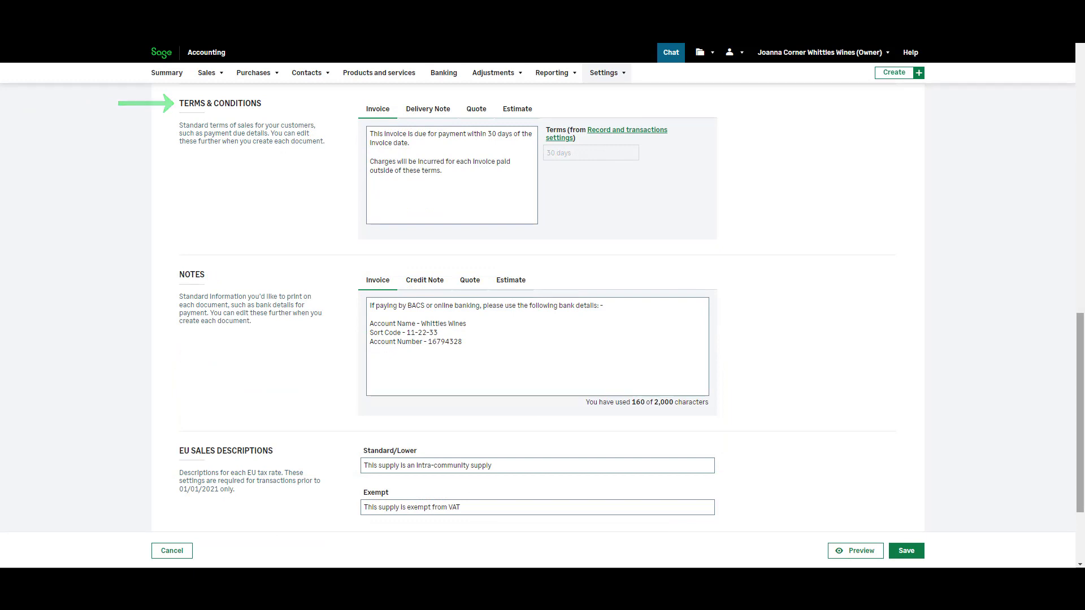
# Review the Delivery Note, Quote and Estimate terms, return to Invoice terms, and save the preferences
pyautogui.click(428, 110)
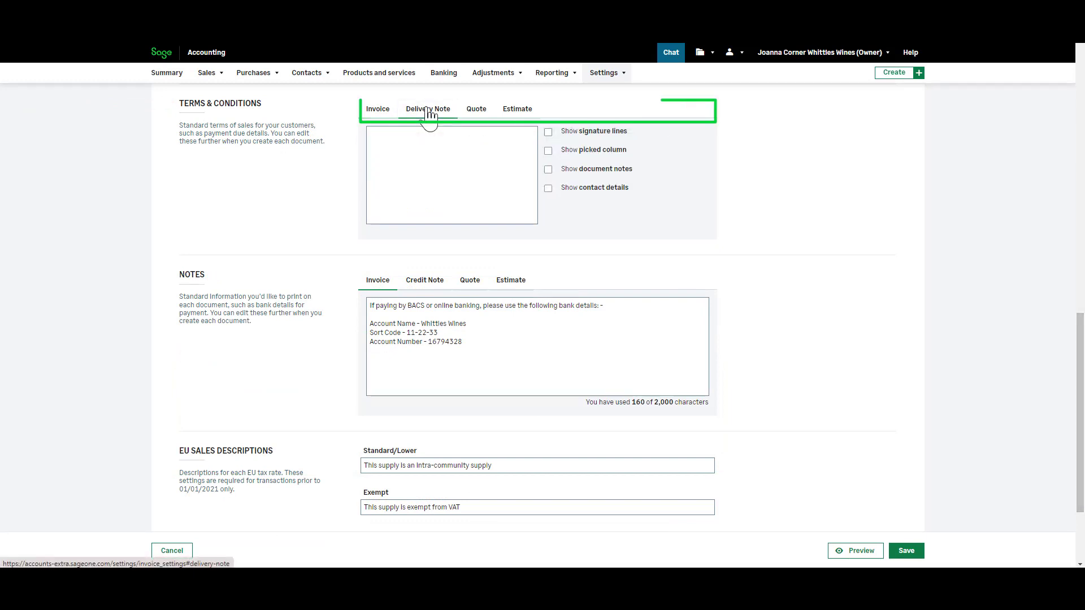
pyautogui.click(476, 113)
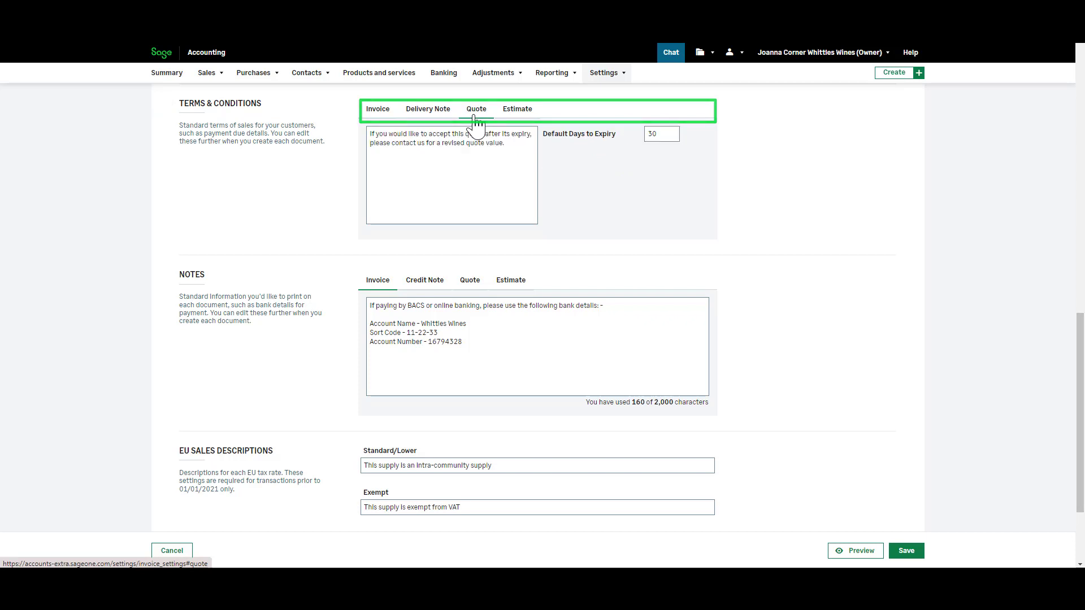
pyautogui.click(515, 113)
pyautogui.click(378, 108)
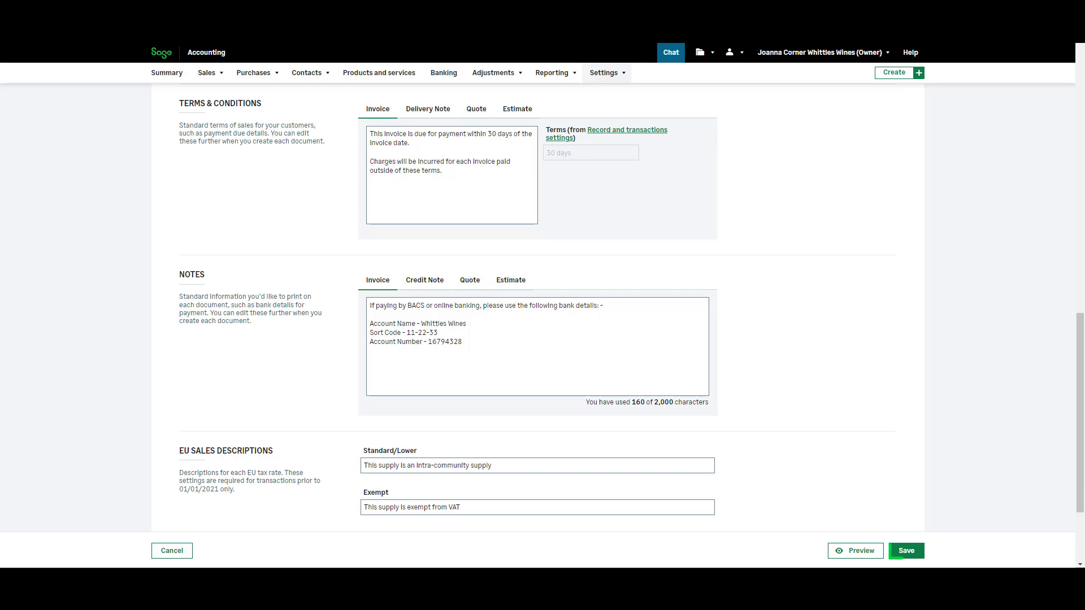
pyautogui.click(906, 551)
# Confirm the document preferences notice, then save the Record and transactions default settings
pyautogui.click(660, 322)
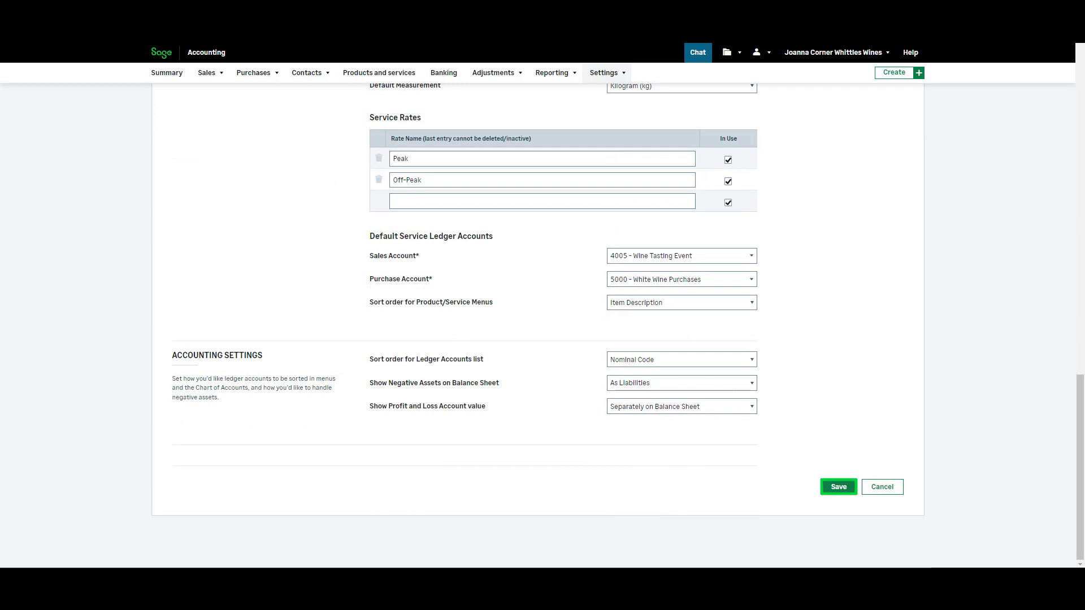
pyautogui.click(839, 487)
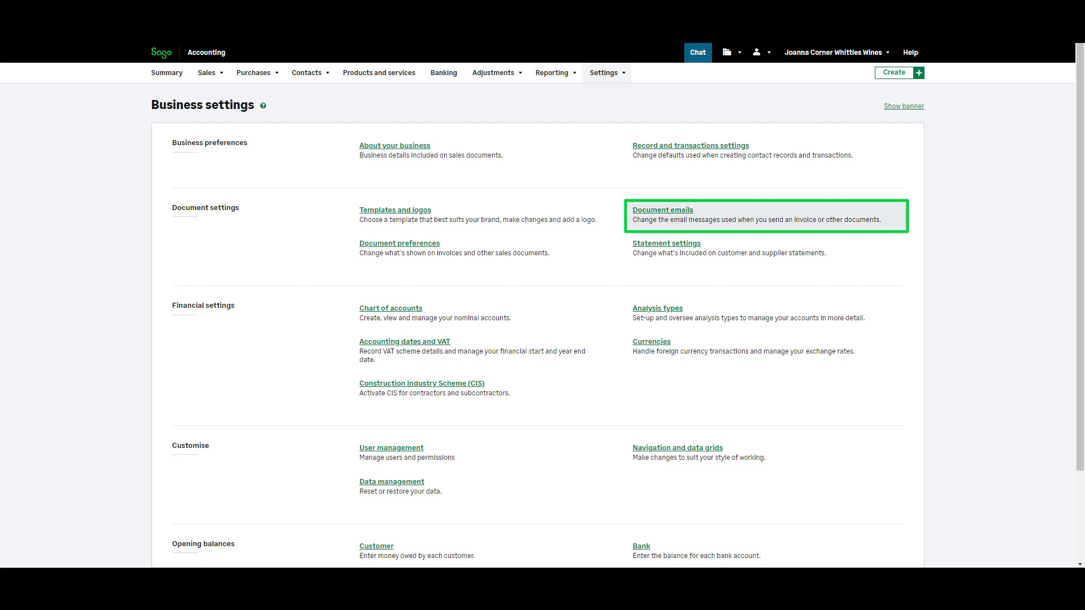
# Open Document emails to review the default invoice email message and PDF attachment setting
pyautogui.click(662, 210)
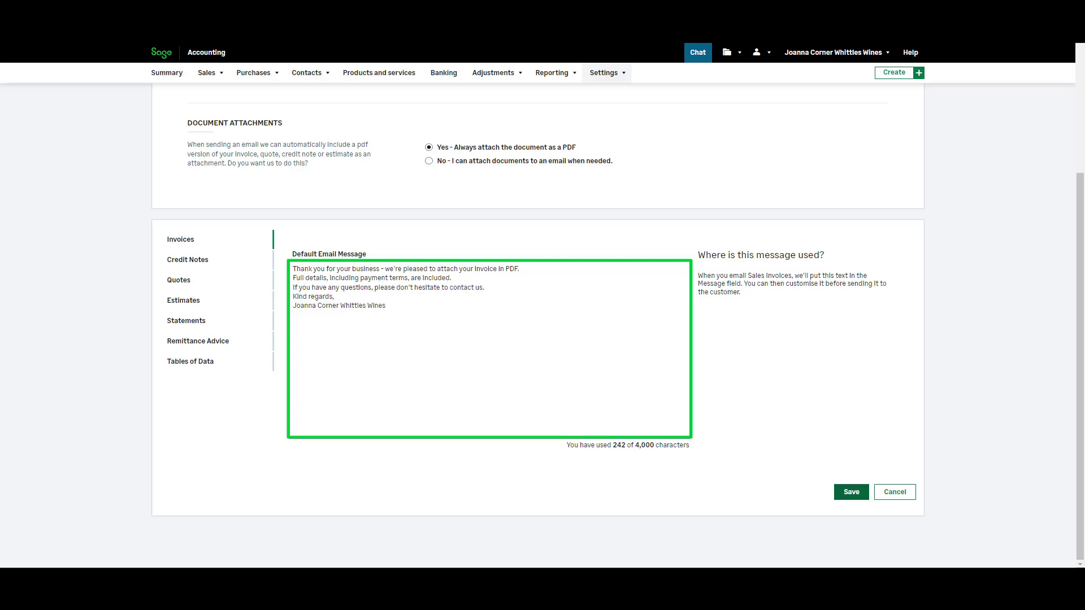
# Save the Document emails defaults with the PDF attachment and invoice message unchanged
pyautogui.click(851, 496)
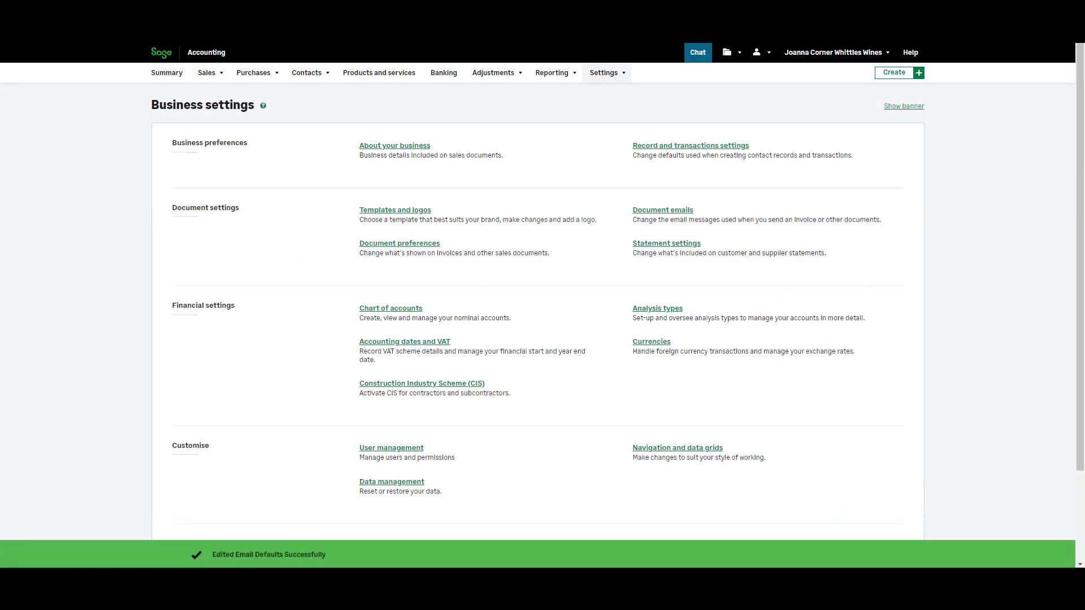